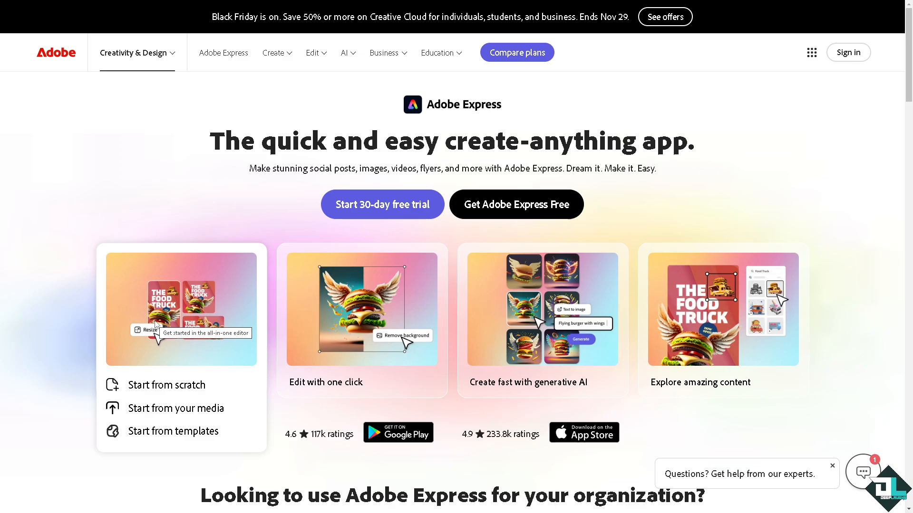
# Step: Start getting the free Adobe Express plan, expand the sign-in options and go to creating a new account
pyautogui.click(516, 208)
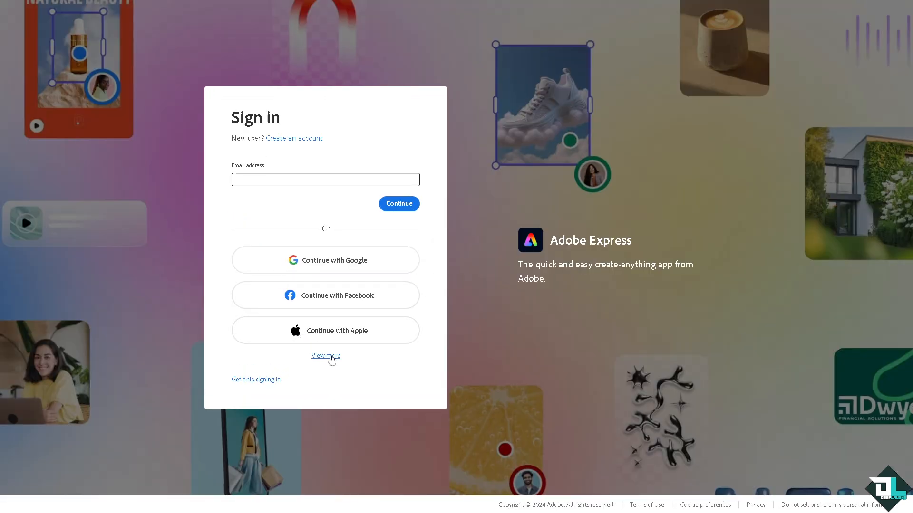
pyautogui.click(325, 356)
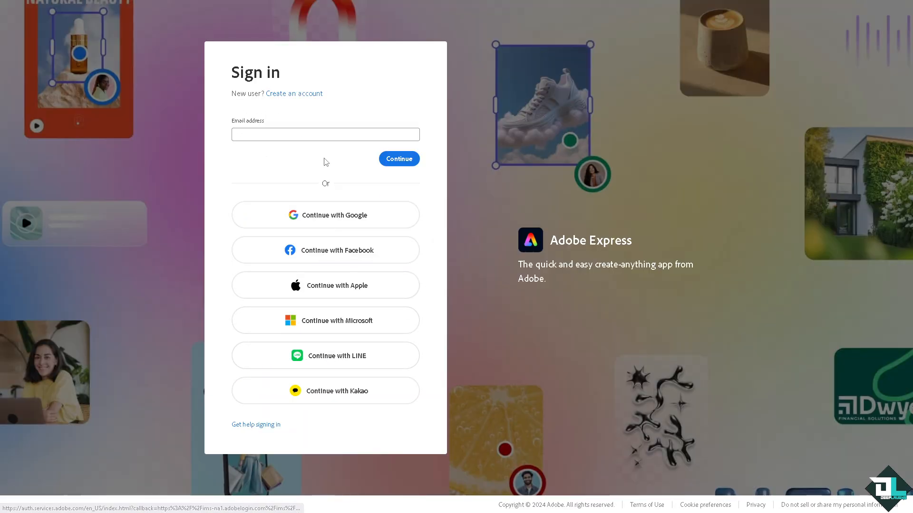
pyautogui.click(296, 94)
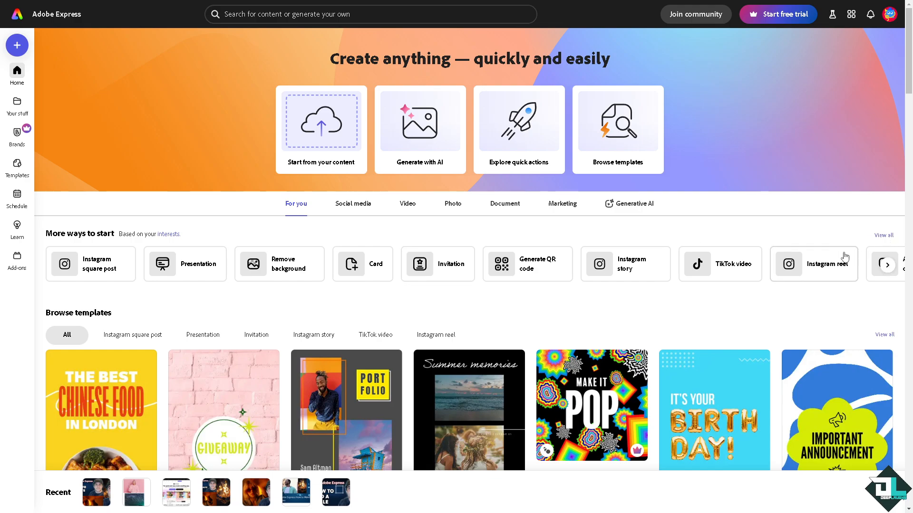
# Step: Find the Logo maker among all the quick actions and start it
pyautogui.click(884, 236)
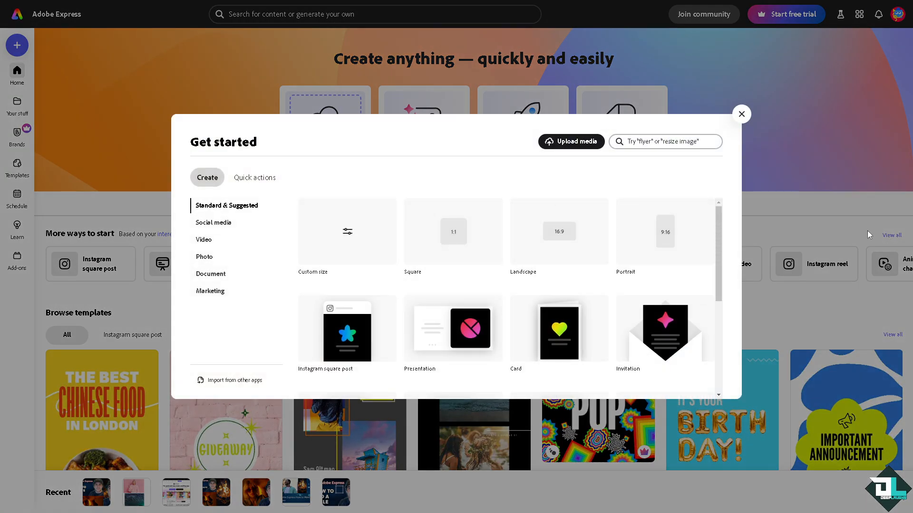
pyautogui.click(258, 182)
pyautogui.scroll(-2, 400, 244)
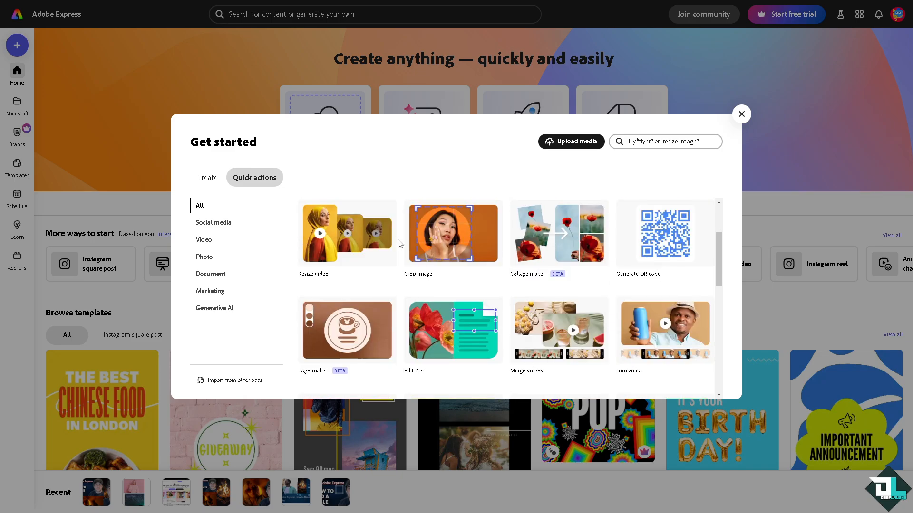
pyautogui.scroll(-1, 400, 244)
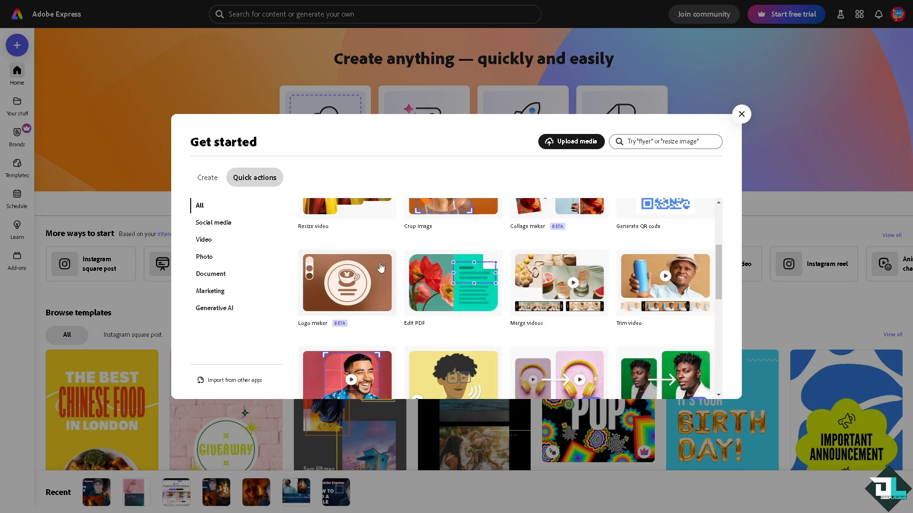
pyautogui.click(350, 284)
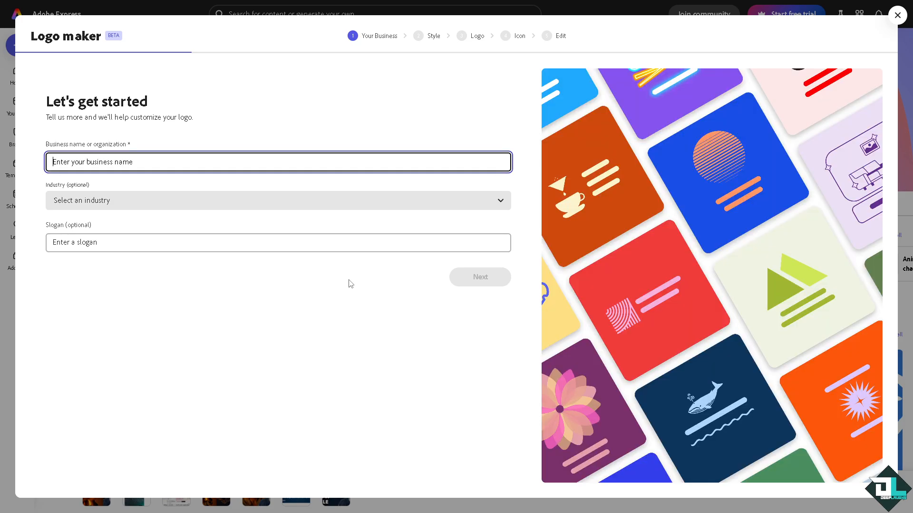
# Step: Submit the logo's business details with name DEEP LAUGHS, industry Other and slogan HOW TO VIDEOS
pyautogui.click(143, 163)
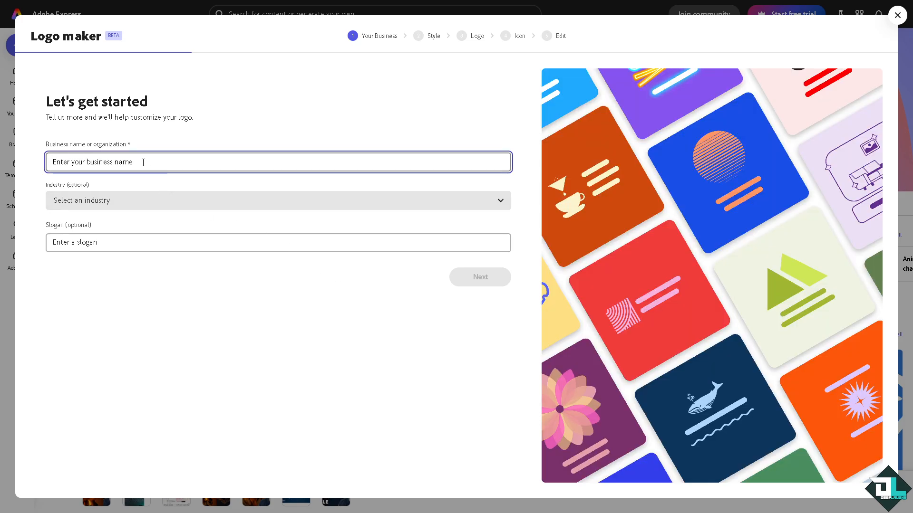
pyautogui.write('DEEP L')
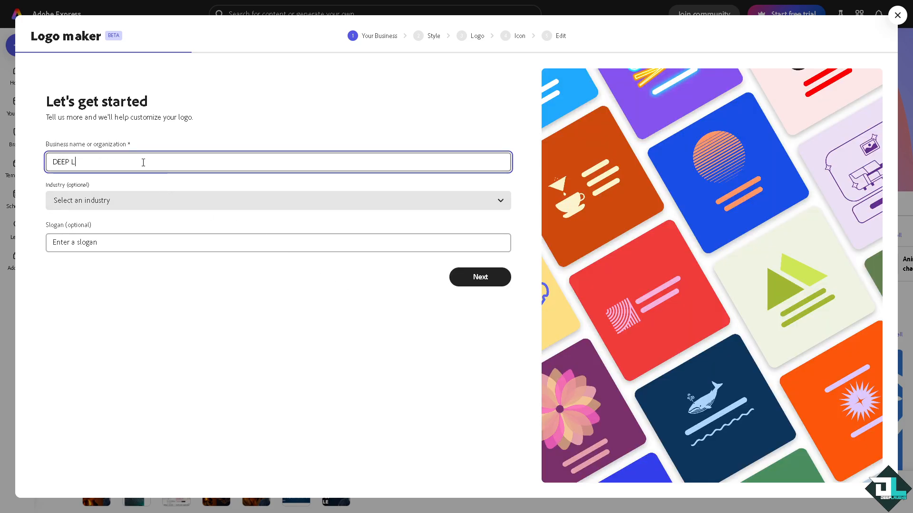
pyautogui.write('AGUSH')
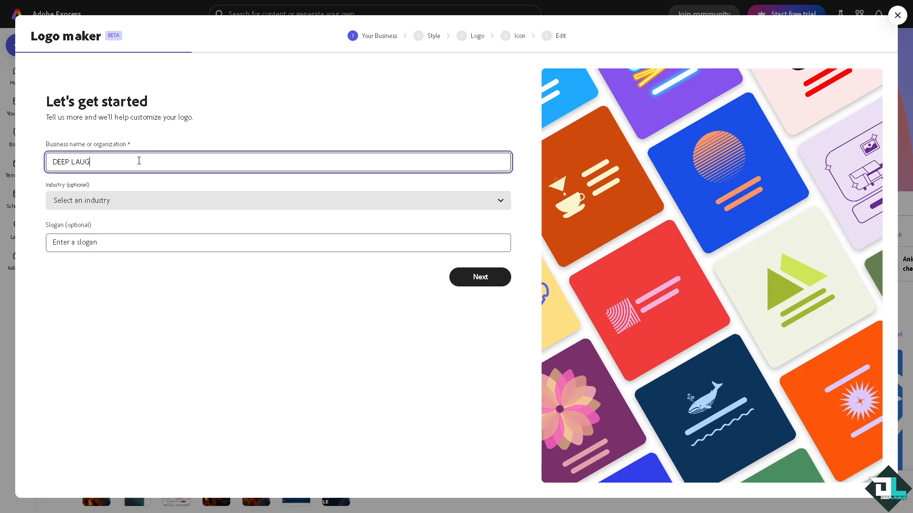
pyautogui.click(208, 209)
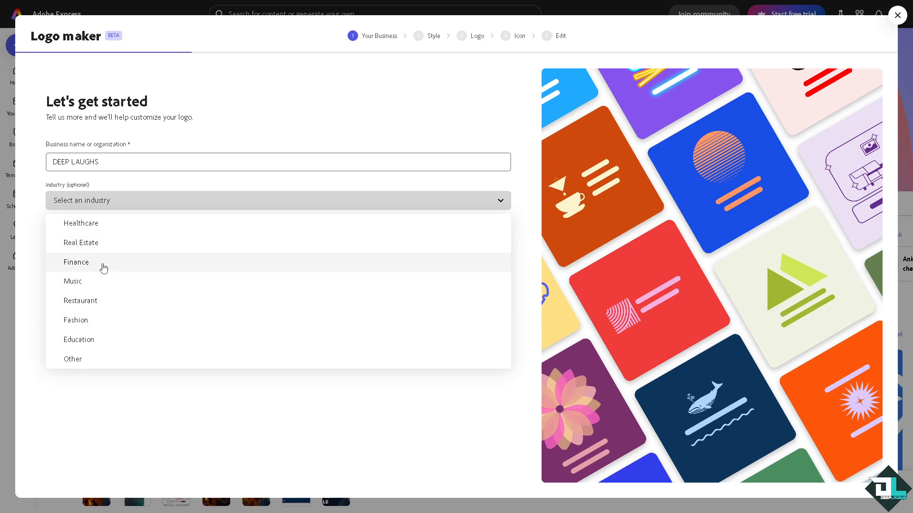
pyautogui.click(91, 364)
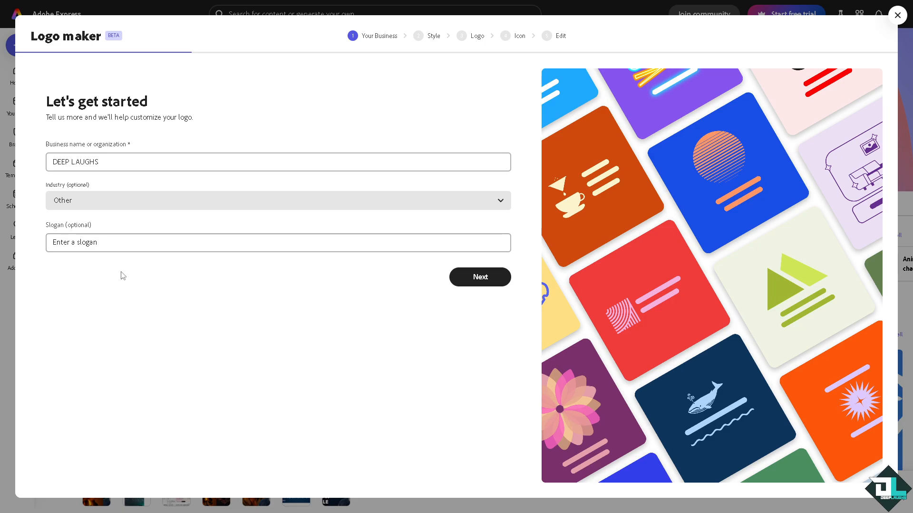
pyautogui.click(127, 241)
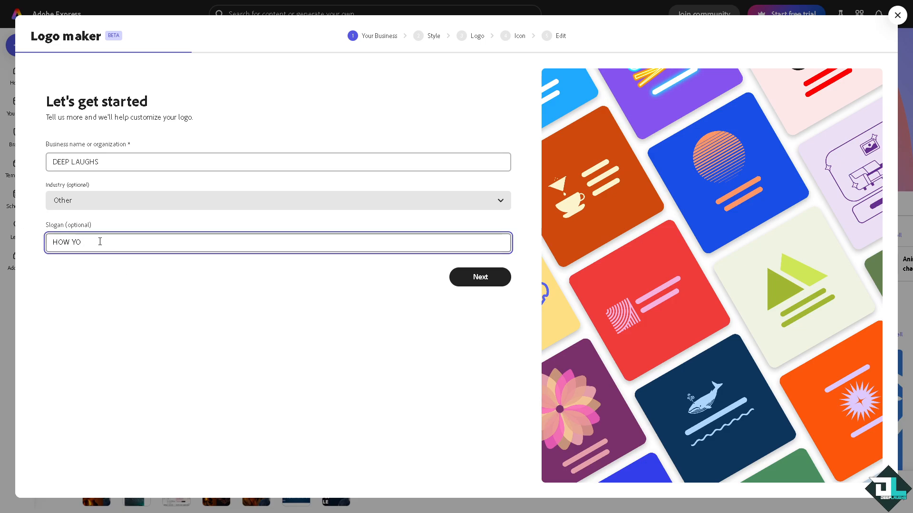
pyautogui.write('HOW TO VIDEOS')
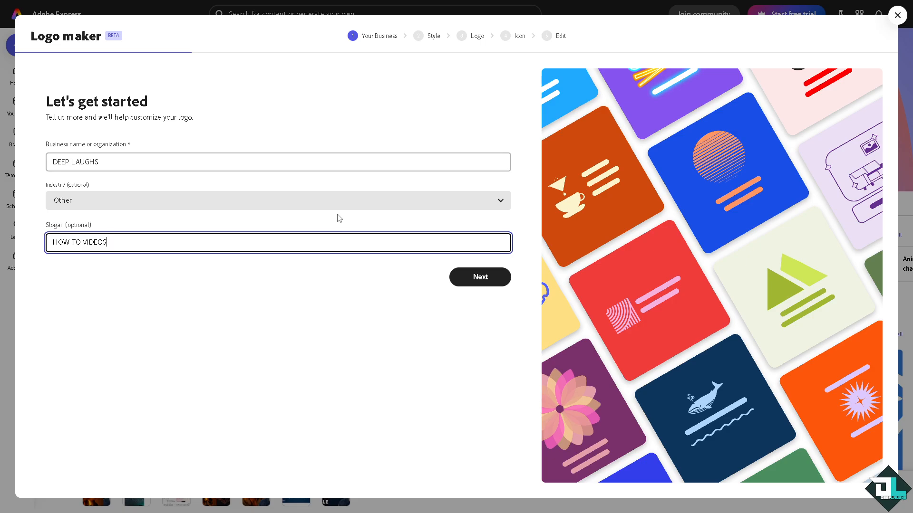
pyautogui.click(488, 281)
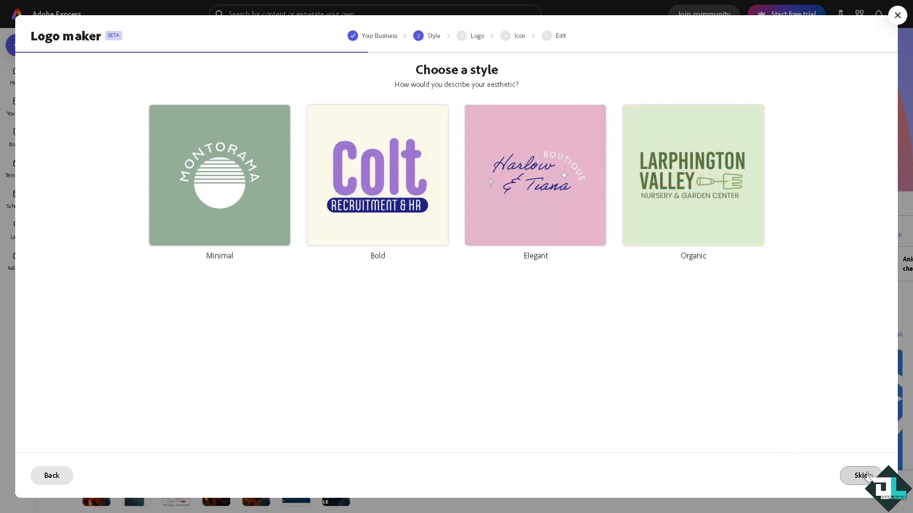
# Step: Choose the Bold style for the logo and customize the orange Picnic Boxes design
pyautogui.click(382, 176)
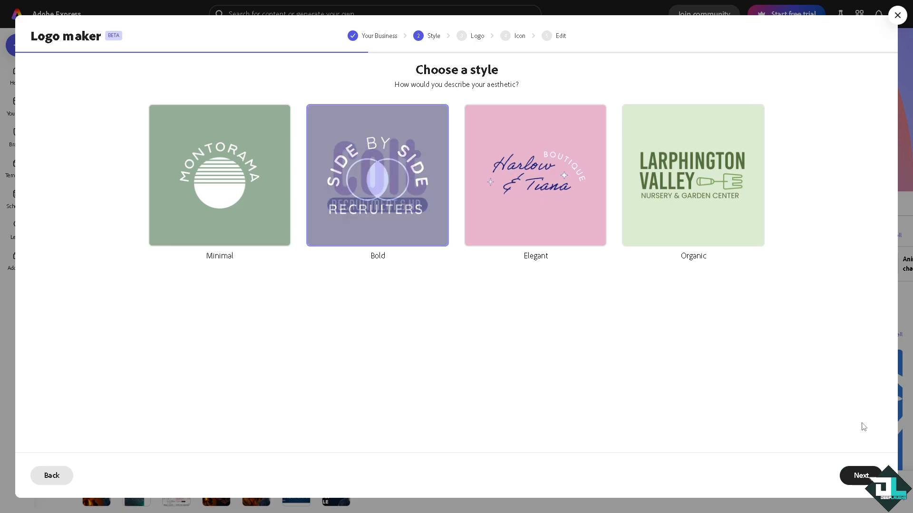
pyautogui.click(865, 479)
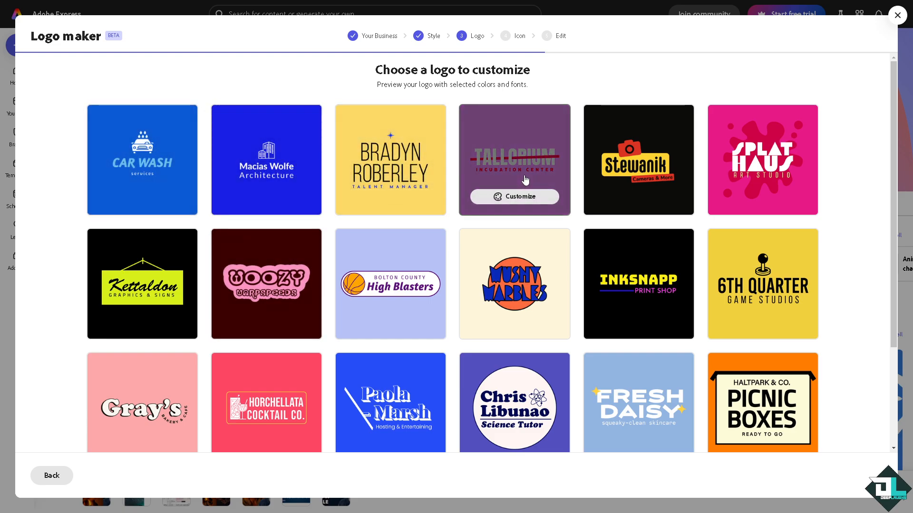
pyautogui.scroll(-3, 694, 250)
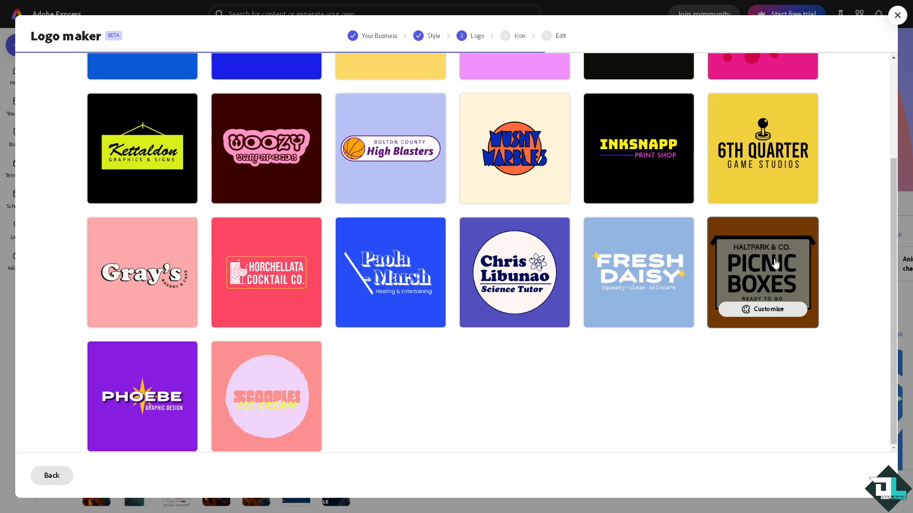
pyautogui.click(774, 309)
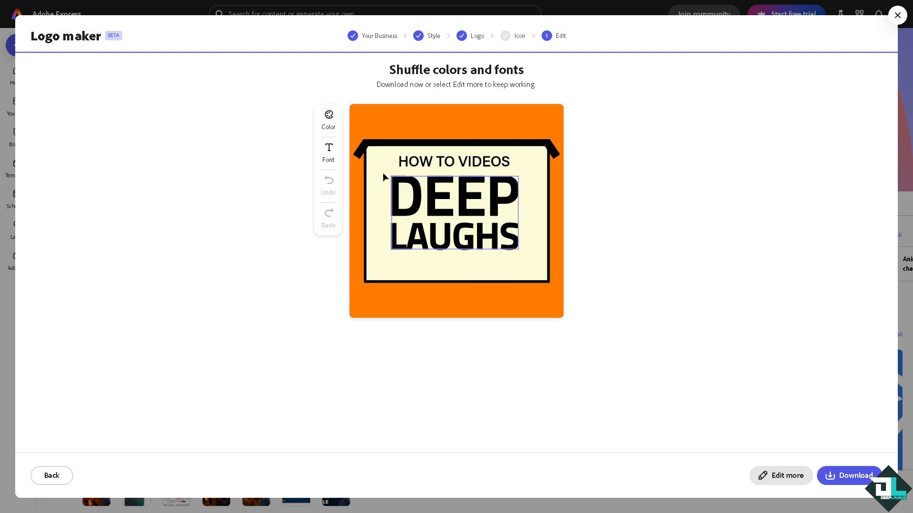
# Step: Shuffle the logo's fonts once and move the DEEP LAUGHS text slightly lower inside the frame
pyautogui.click(329, 153)
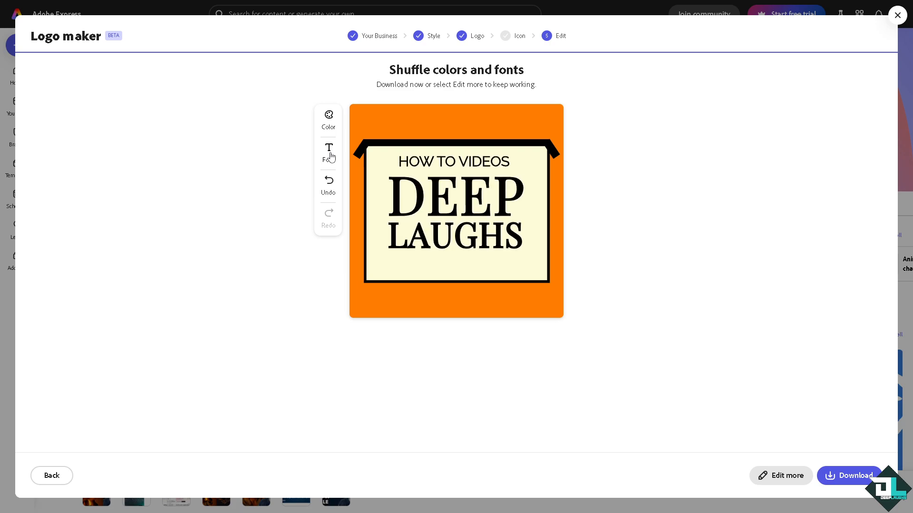
pyautogui.moveTo(445, 190)
pyautogui.mouseDown()
pyautogui.moveTo(445, 181)
pyautogui.moveTo(447, 190)
pyautogui.moveTo(460, 187)
pyautogui.moveTo(442, 187)
pyautogui.moveTo(442, 200)
pyautogui.mouseUp()
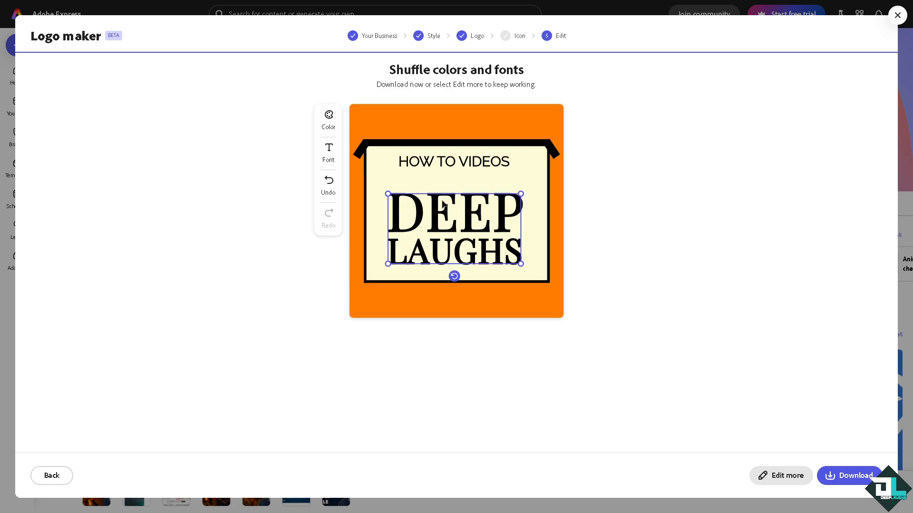
pyautogui.doubleClick(442, 199)
pyautogui.click(446, 209)
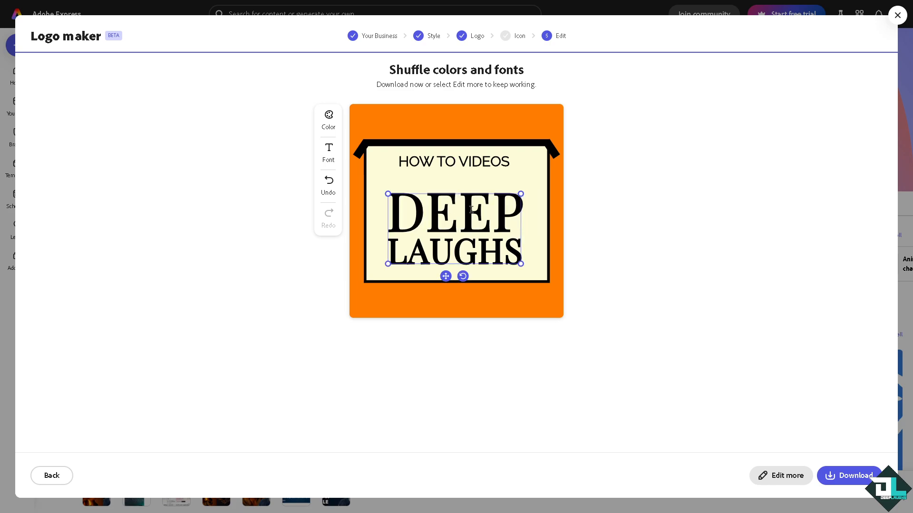
pyautogui.click(651, 184)
pyautogui.moveTo(462, 206); pyautogui.dragTo(461, 196)
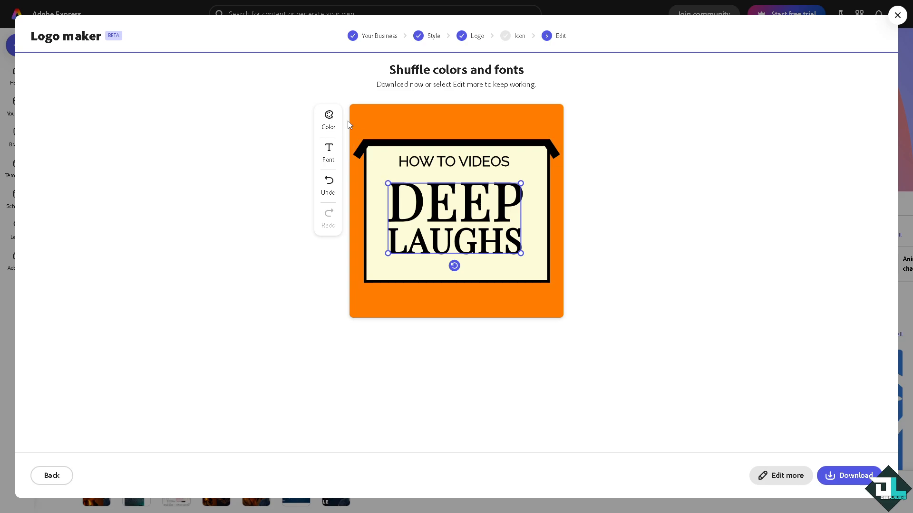
# Step: Shuffle the logo's colors repeatedly until it has a bright green background with blue text and a blue frame
pyautogui.click(329, 120)
pyautogui.click(329, 120)
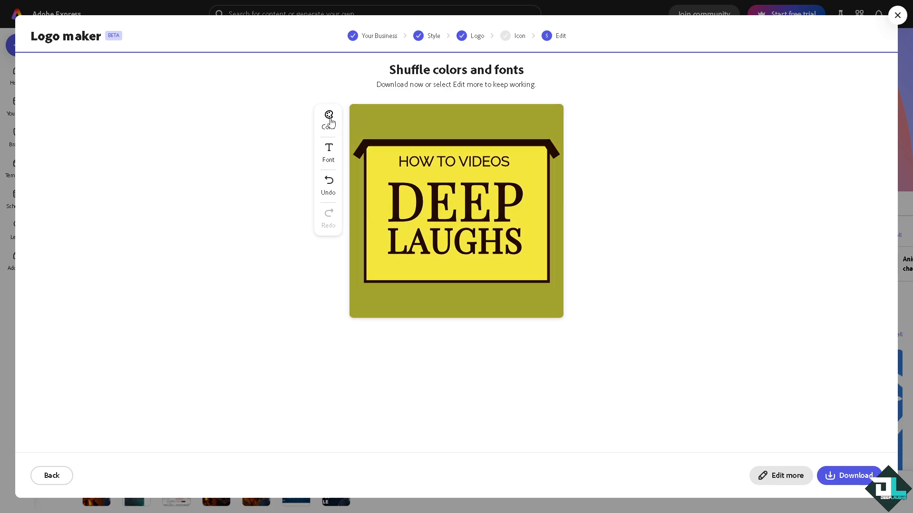
pyautogui.click(330, 121)
pyautogui.click(329, 121)
pyautogui.click(329, 121)
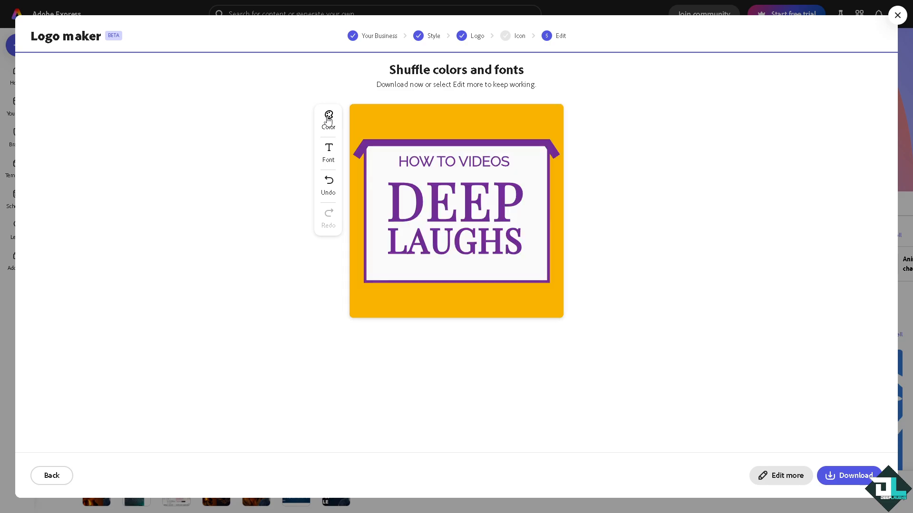
pyautogui.click(329, 121)
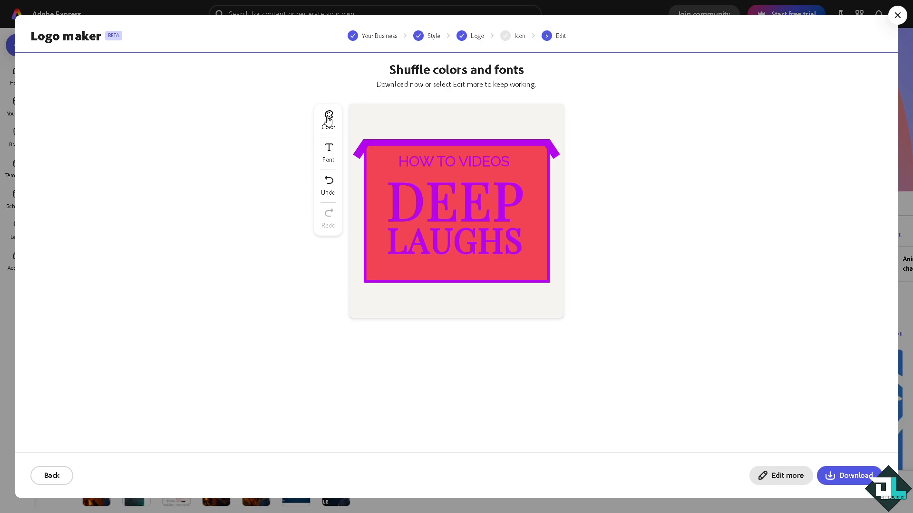
pyautogui.click(329, 121)
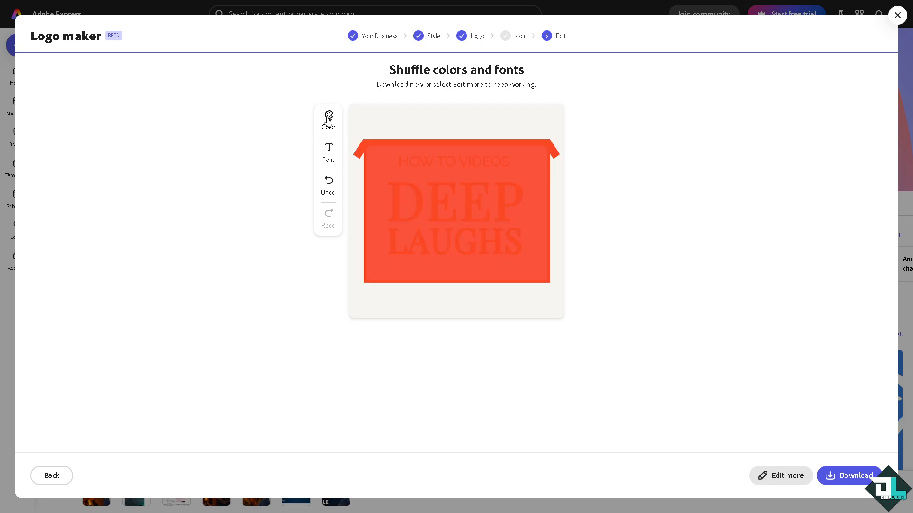
pyautogui.click(329, 121)
pyautogui.click(329, 121)
pyautogui.click(329, 121)
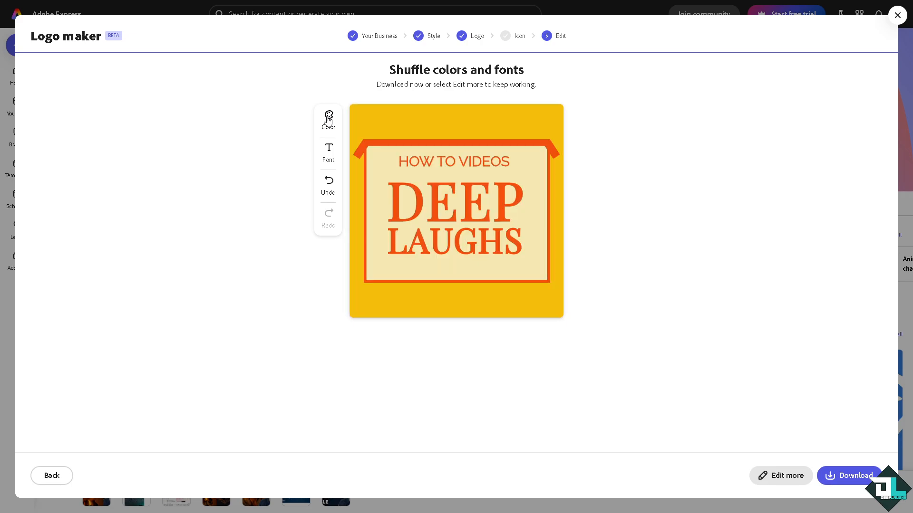
pyautogui.click(329, 121)
pyautogui.click(329, 121)
pyautogui.click(329, 121)
pyautogui.click(329, 121)
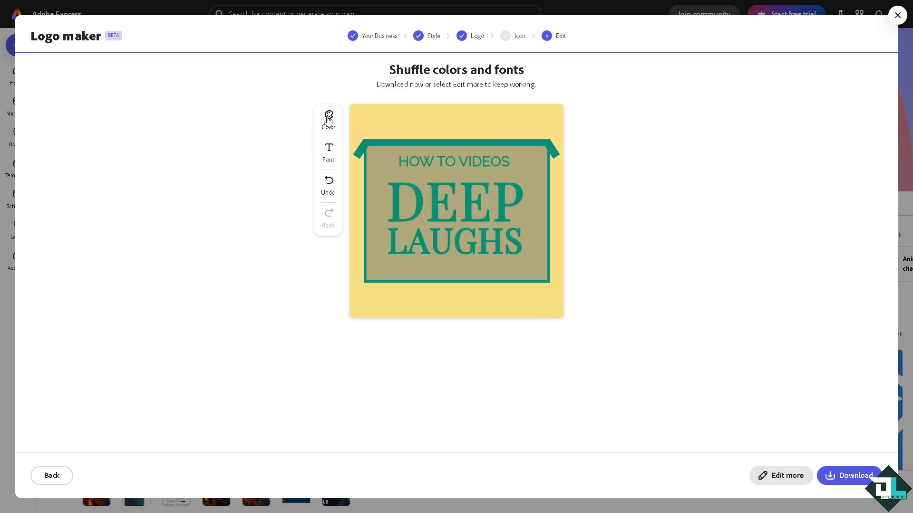
pyautogui.click(329, 121)
pyautogui.click(329, 121)
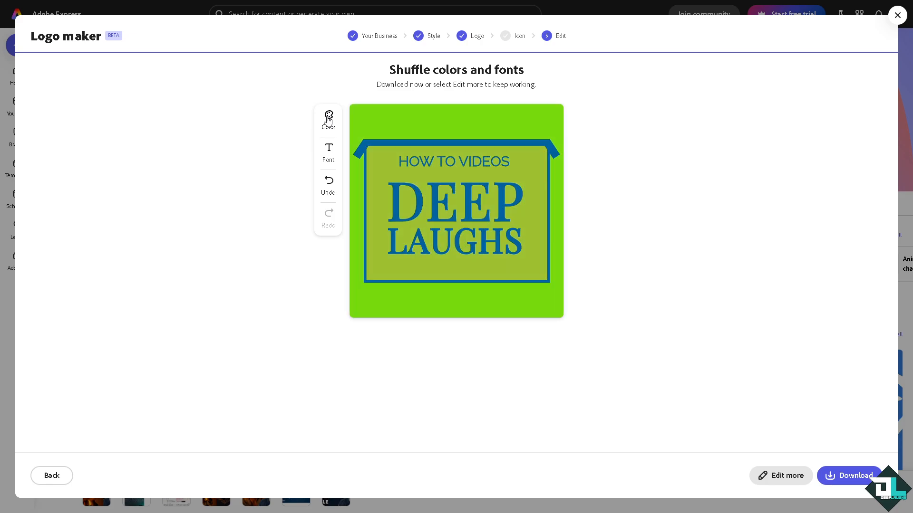
# Step: Open the logo in the full editor and add a rounded triangle shape at the bottom centre, overlapping the frame
pyautogui.click(781, 479)
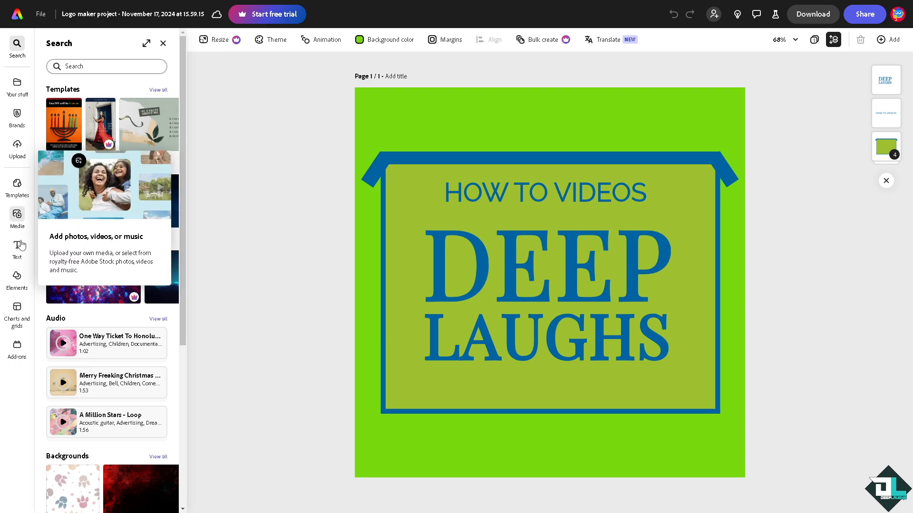
pyautogui.click(17, 278)
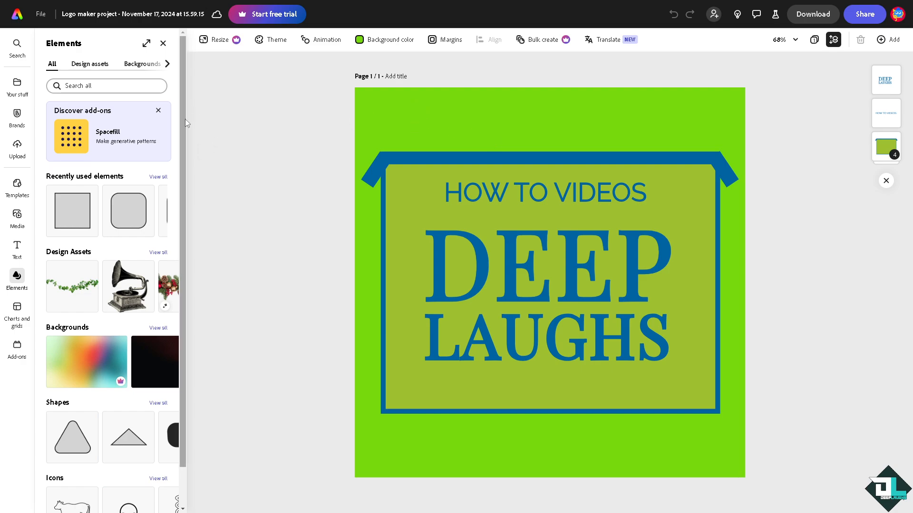
pyautogui.moveTo(68, 449); pyautogui.dragTo(529, 416)
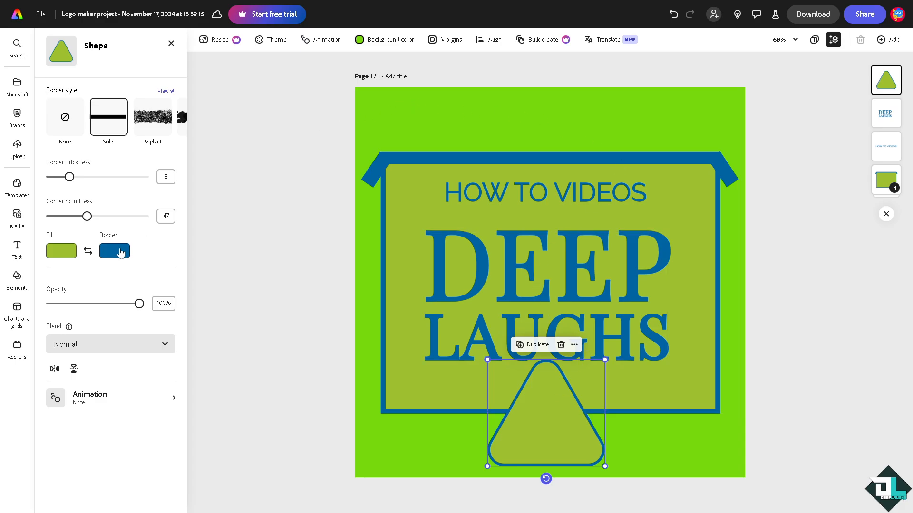
pyautogui.click(342, 153)
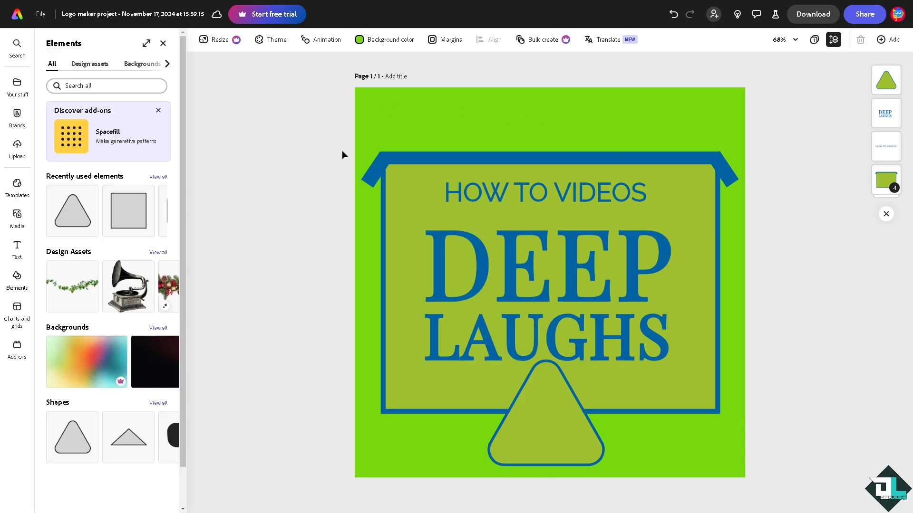
# Step: Examine the download file formats and the file-sharing options available for the logo, leaving both unchanged
pyautogui.click(813, 14)
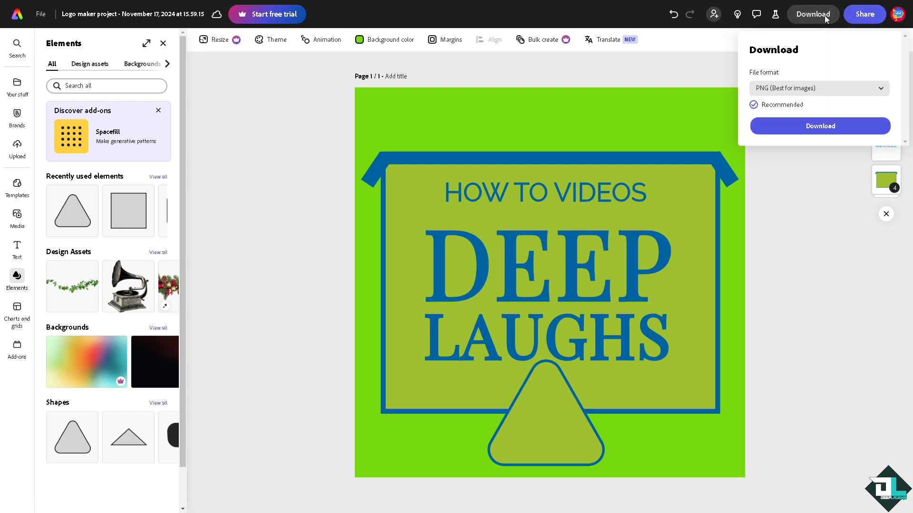
pyautogui.click(817, 93)
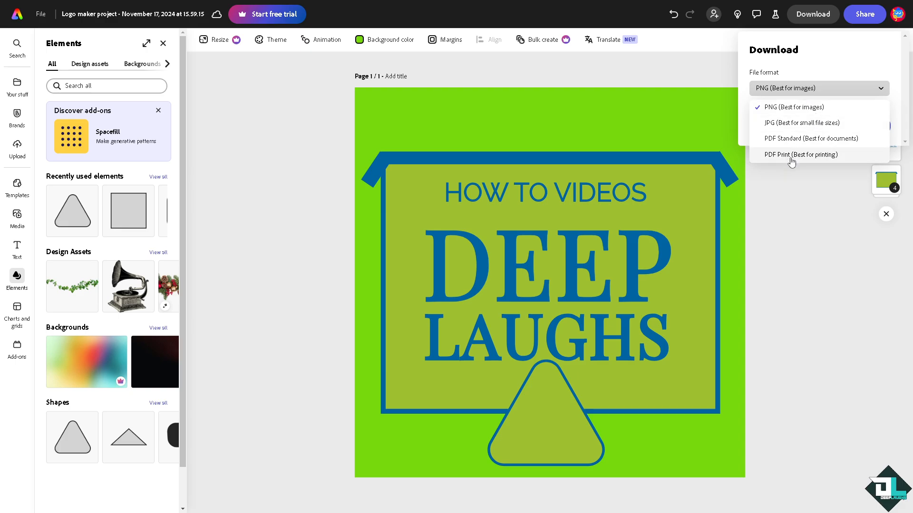
pyautogui.click(838, 58)
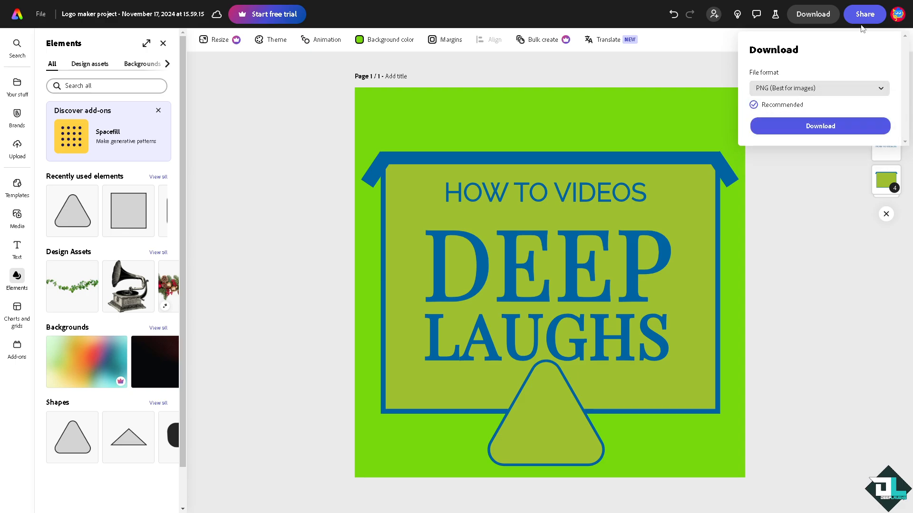
pyautogui.click(862, 18)
pyautogui.click(861, 17)
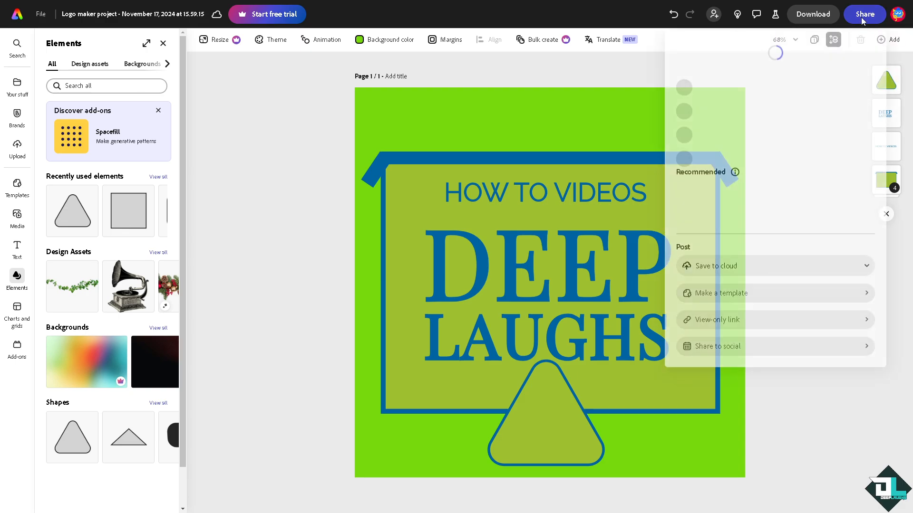
pyautogui.click(860, 17)
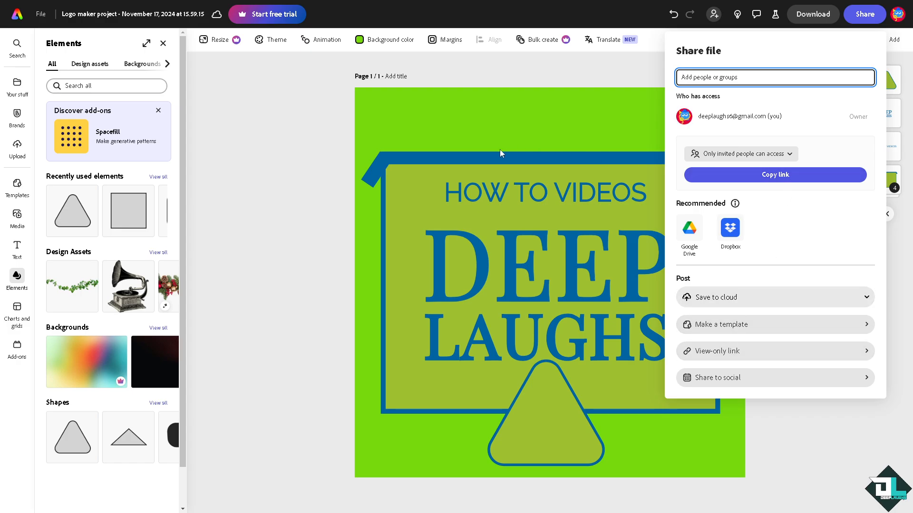
pyautogui.click(299, 121)
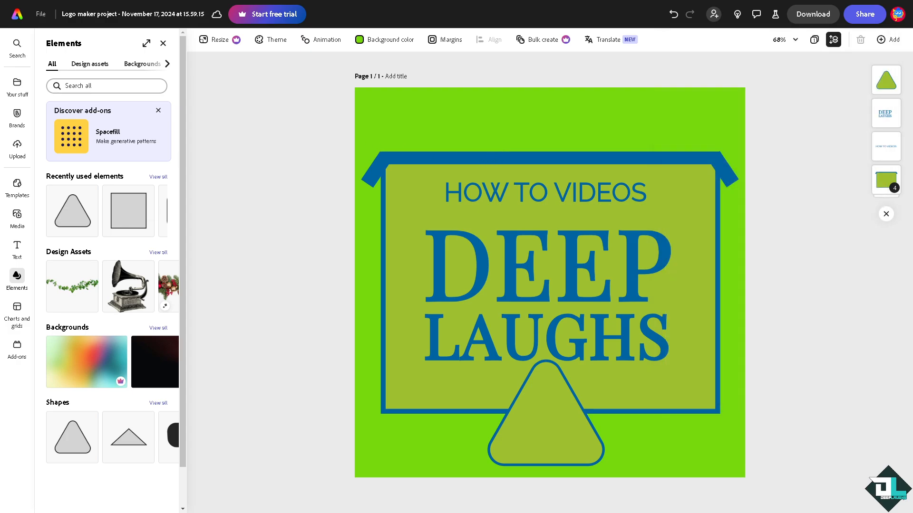